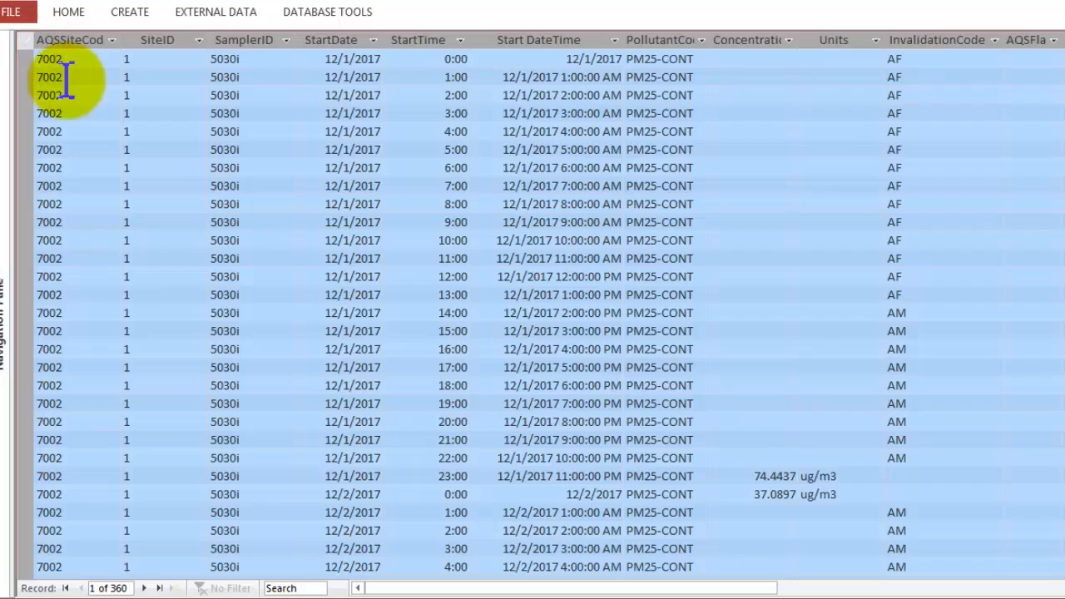
Copy the selected query records and close the datasheet without saving the copied data on the clipboard
right_click(68, 82)
left_click(99, 160)
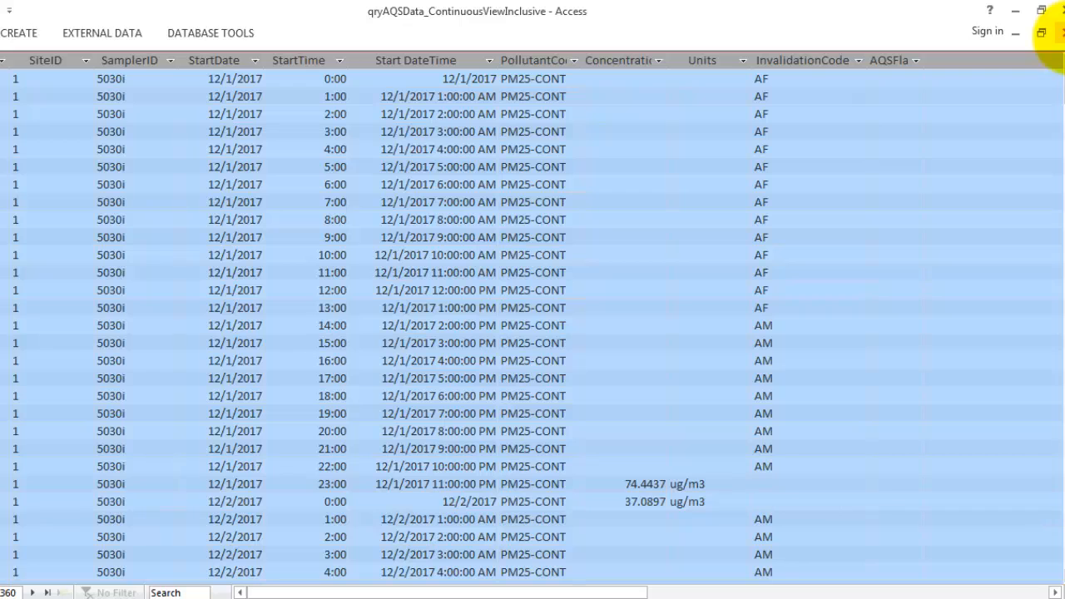
left_click(1061, 31)
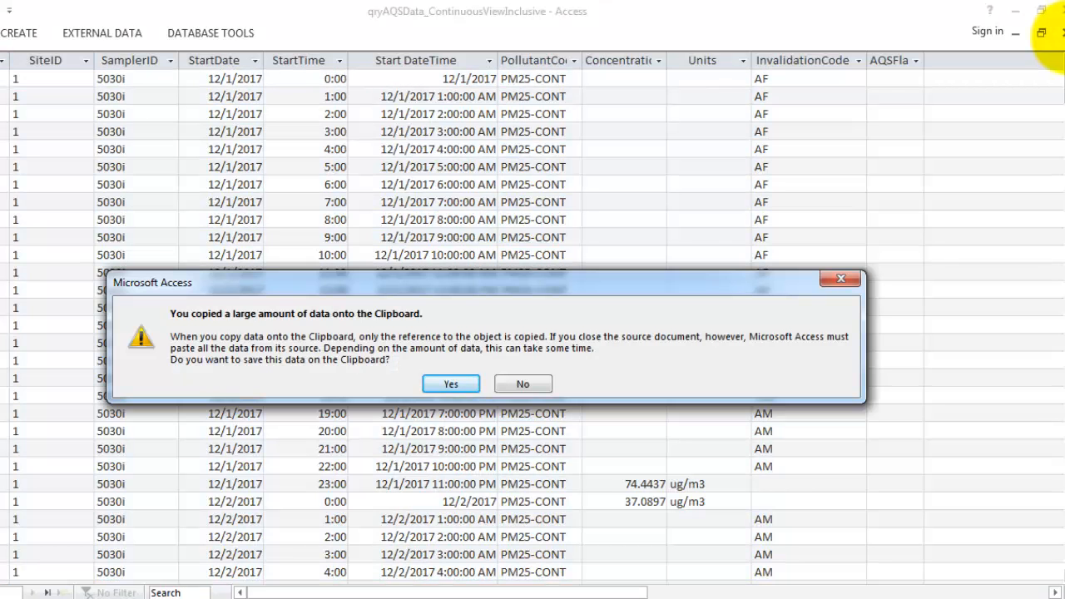
left_click(518, 388)
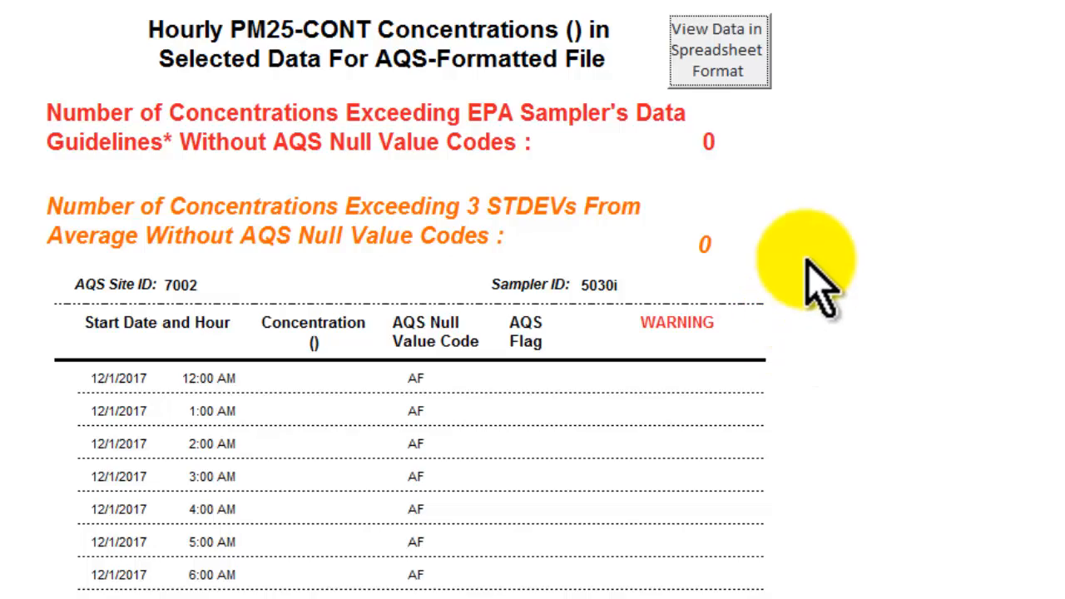
Review the hourly PM25-CONT concentrations report down to its end and close it
scroll(807, 261, "down", 10)
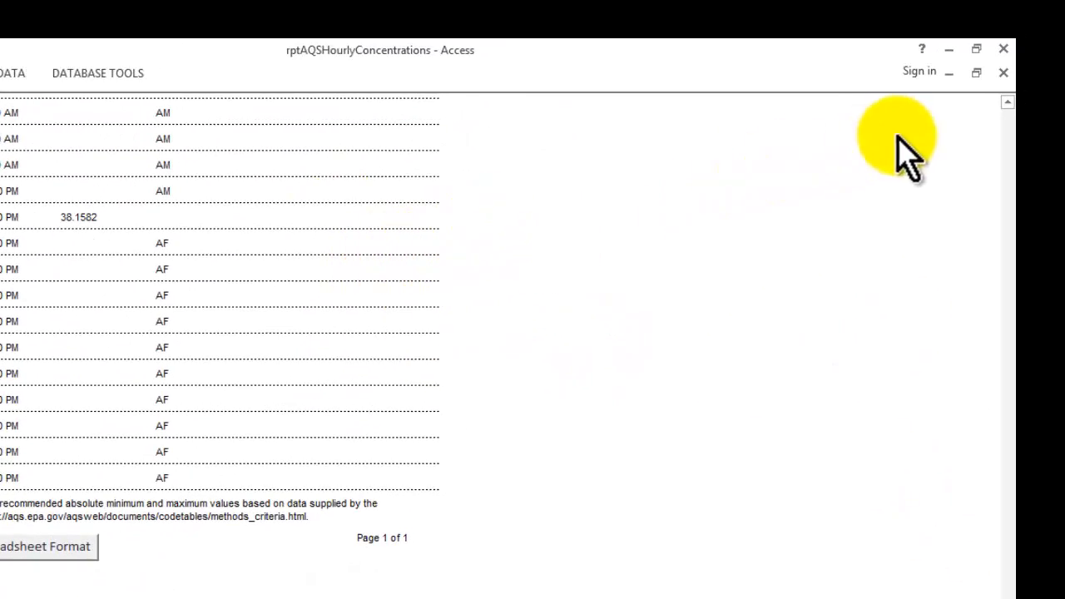
left_click(1004, 72)
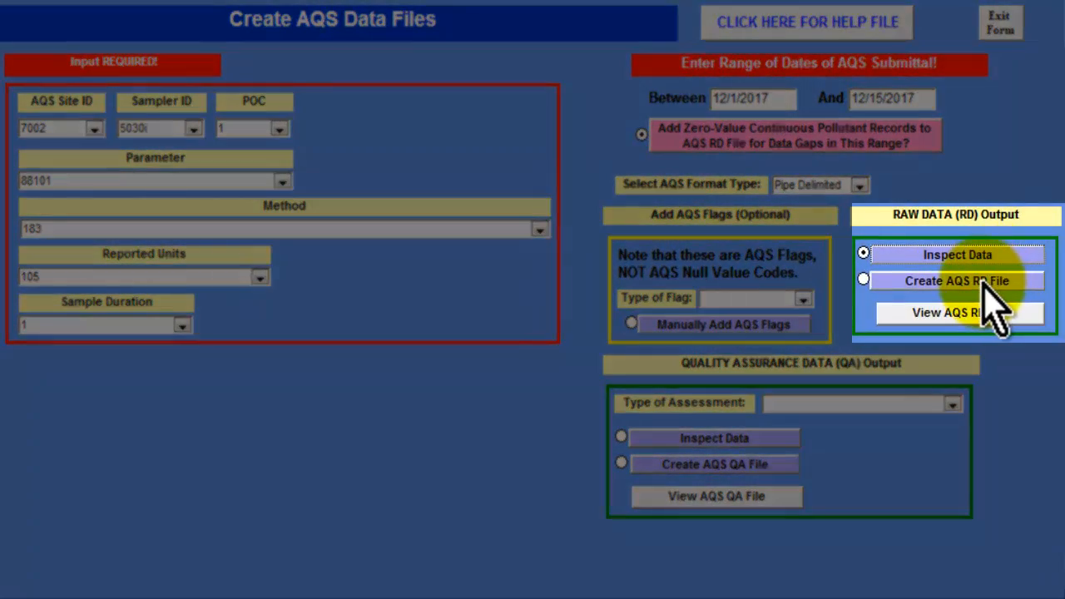
Create the pipe-delimited AQS RD file and save it under the existing file name AQSRD_Site7002_88101_010100_120117.TXT
left_click(986, 283)
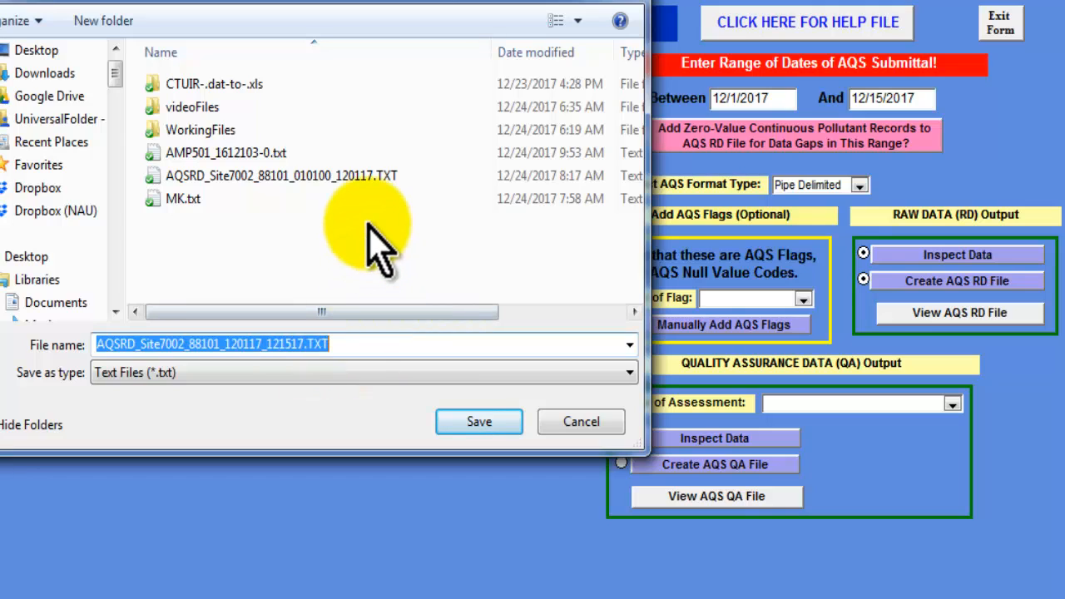
left_click(362, 175)
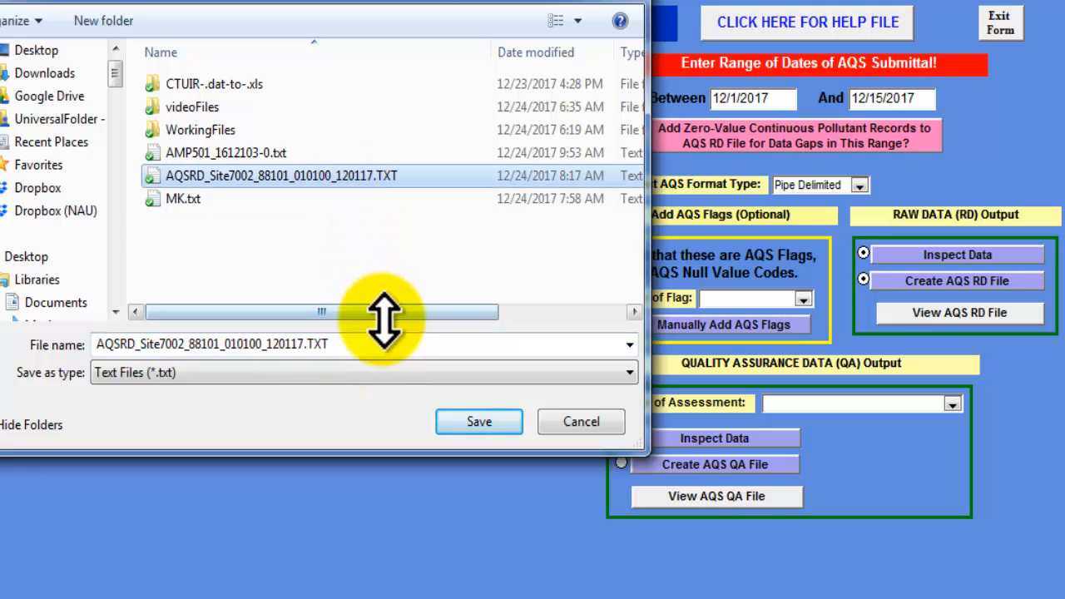
left_click(380, 344)
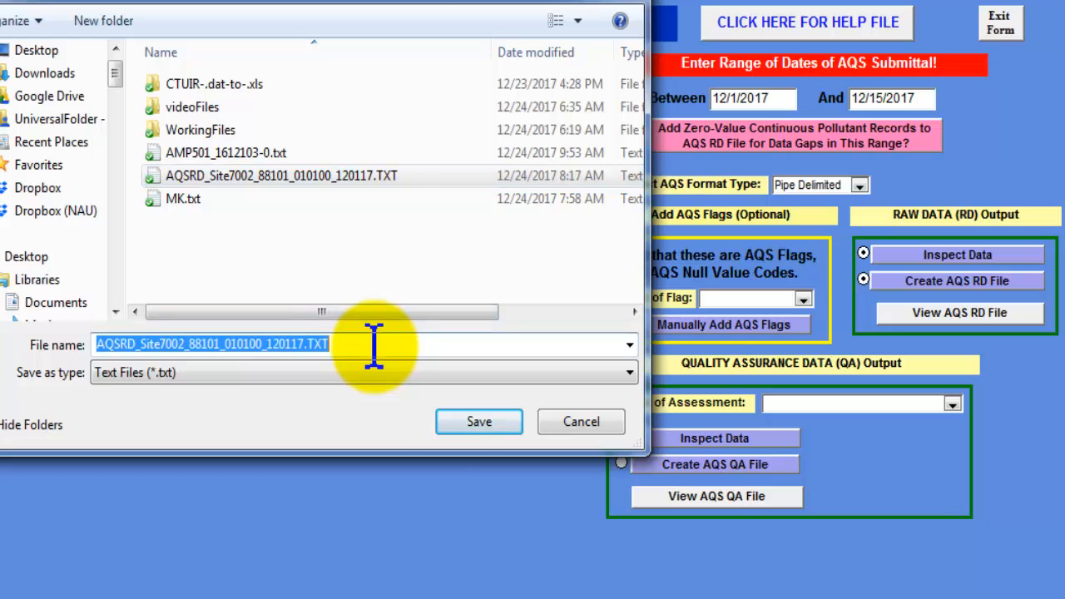
left_click(461, 426)
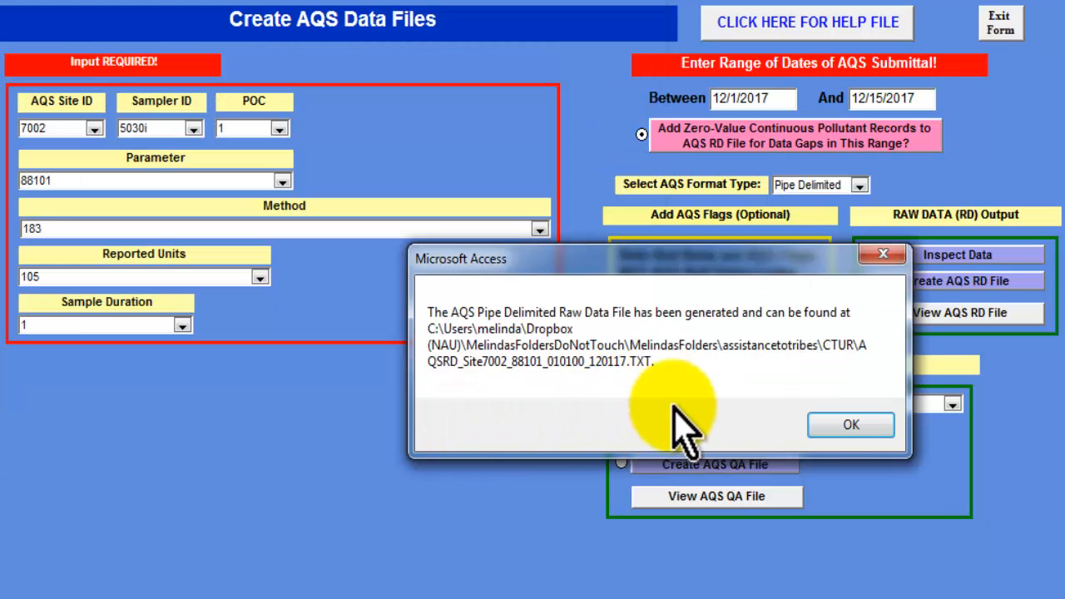
left_click(849, 428)
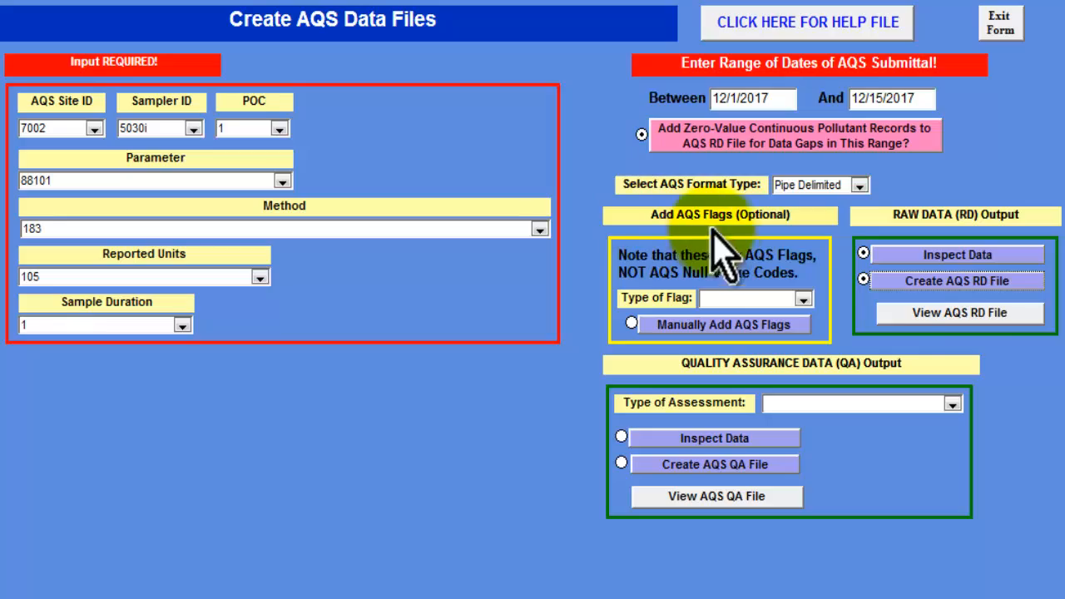
View the generated AQS RD file and examine its hourly concentrations and null value codes, highlighting the AM code for 12/2/2017 18:00
left_click(911, 315)
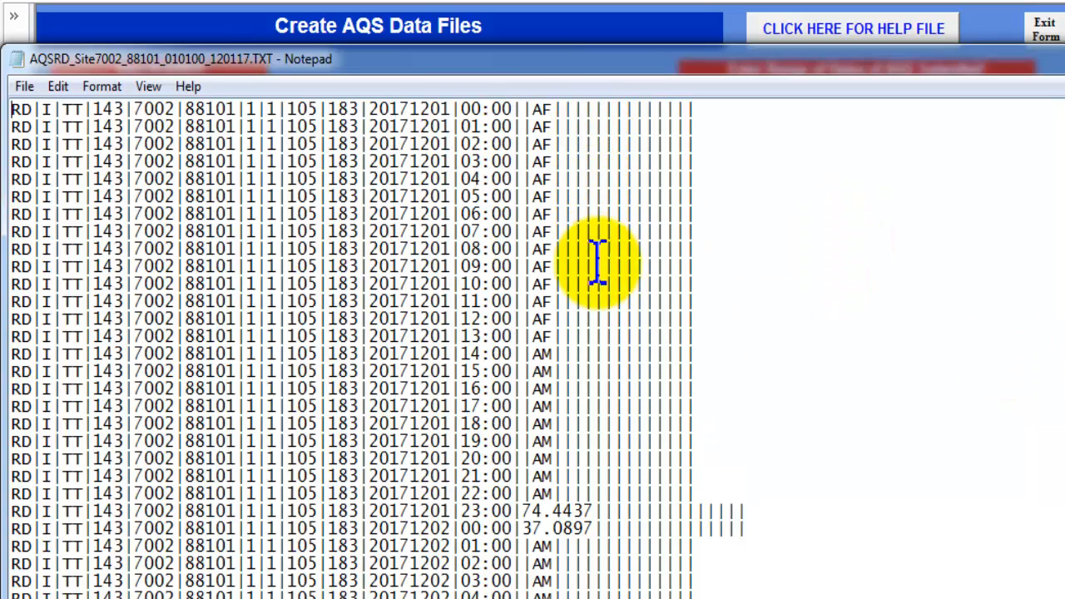
scroll(594, 333, "down", 2)
scroll(613, 305, "down", 2)
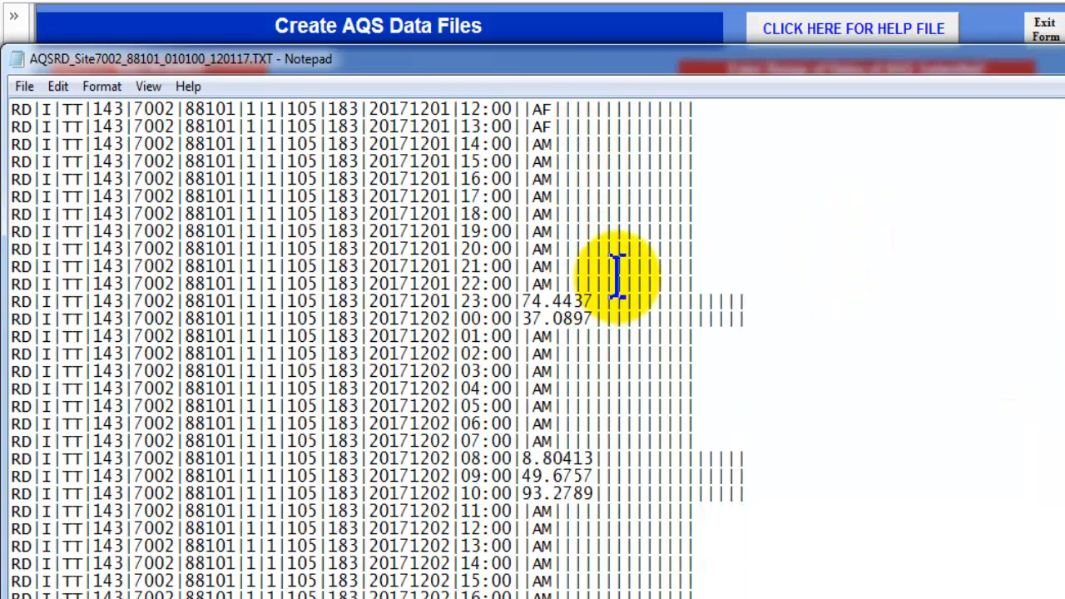
scroll(632, 349, "down", 4)
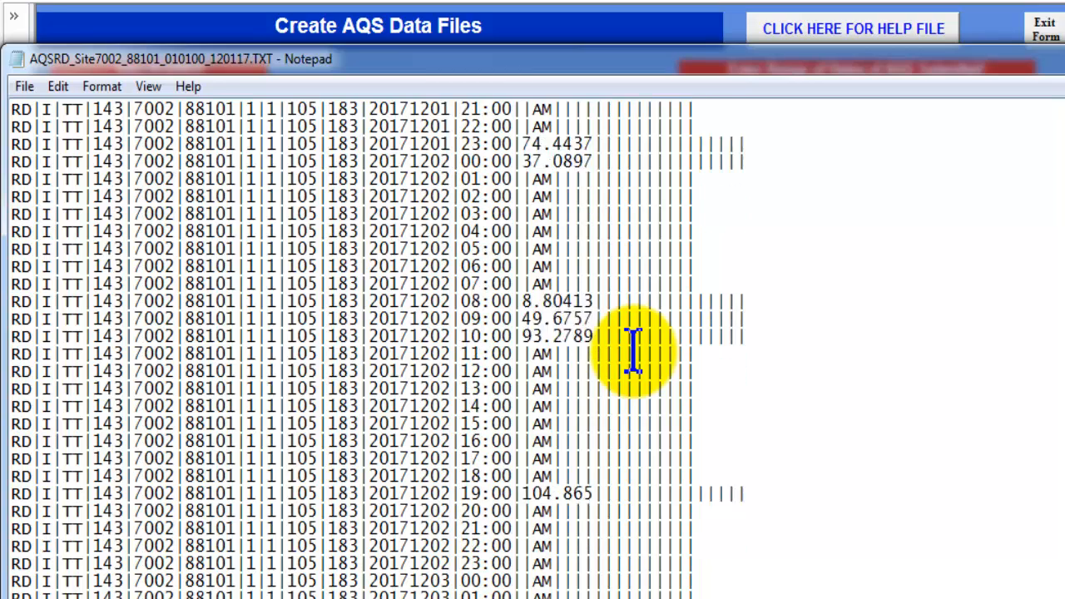
scroll(636, 388, "down", 1)
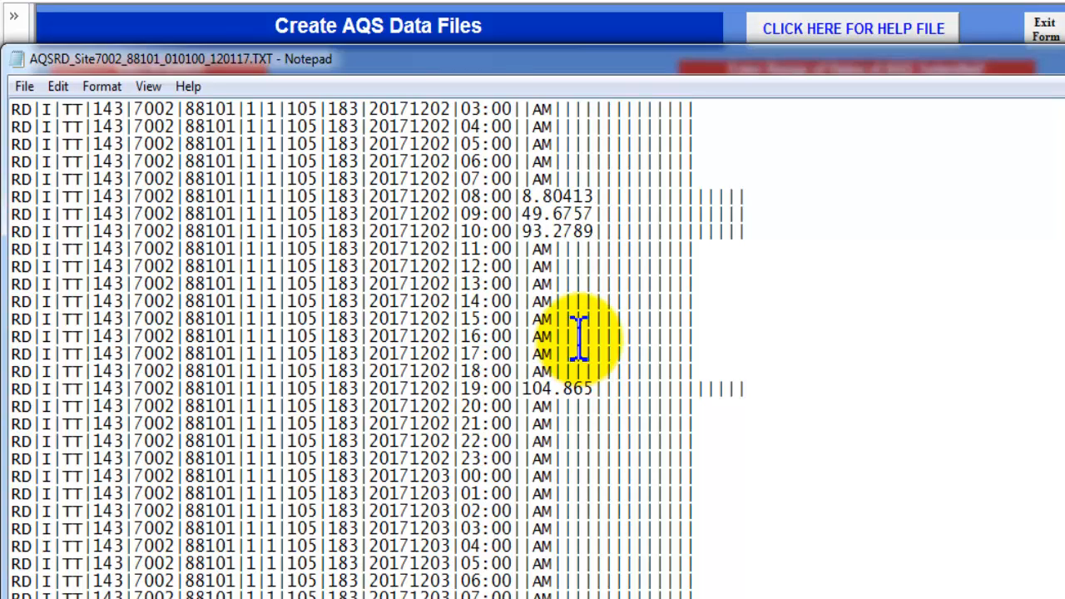
double_click(542, 371)
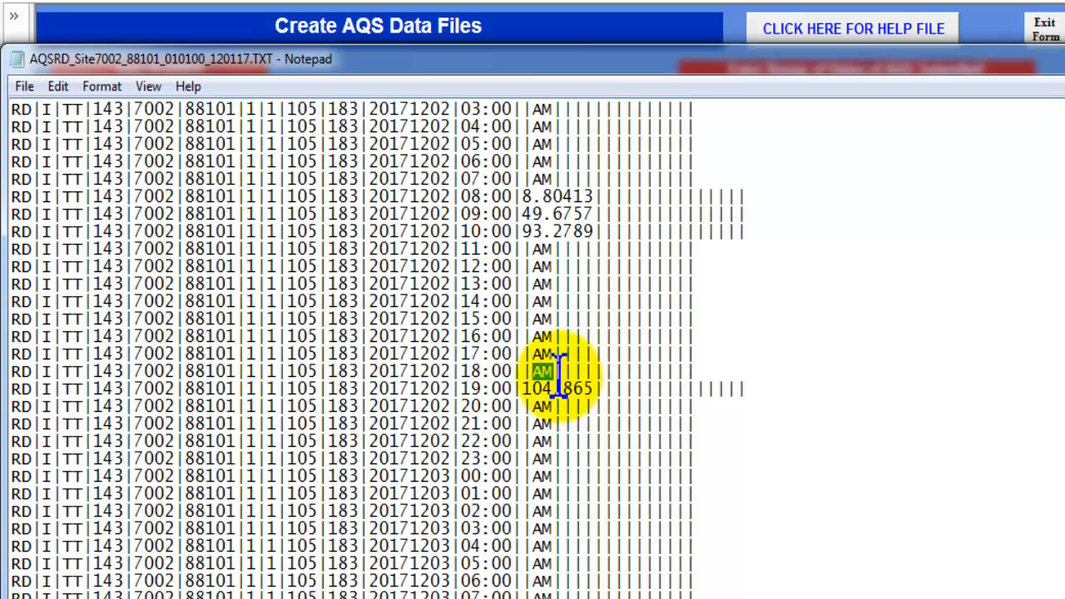
scroll(576, 381, "down", 4)
scroll(577, 381, "down", 10)
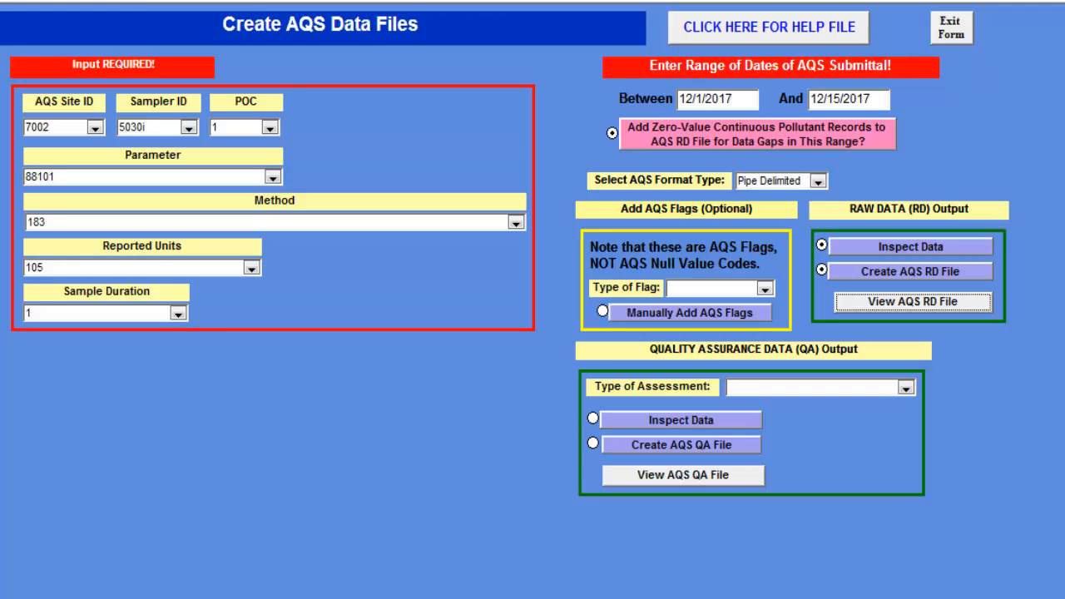
Check the available Method options for parameter 88101 and exit the Create AQS Data Files form
left_click(517, 223)
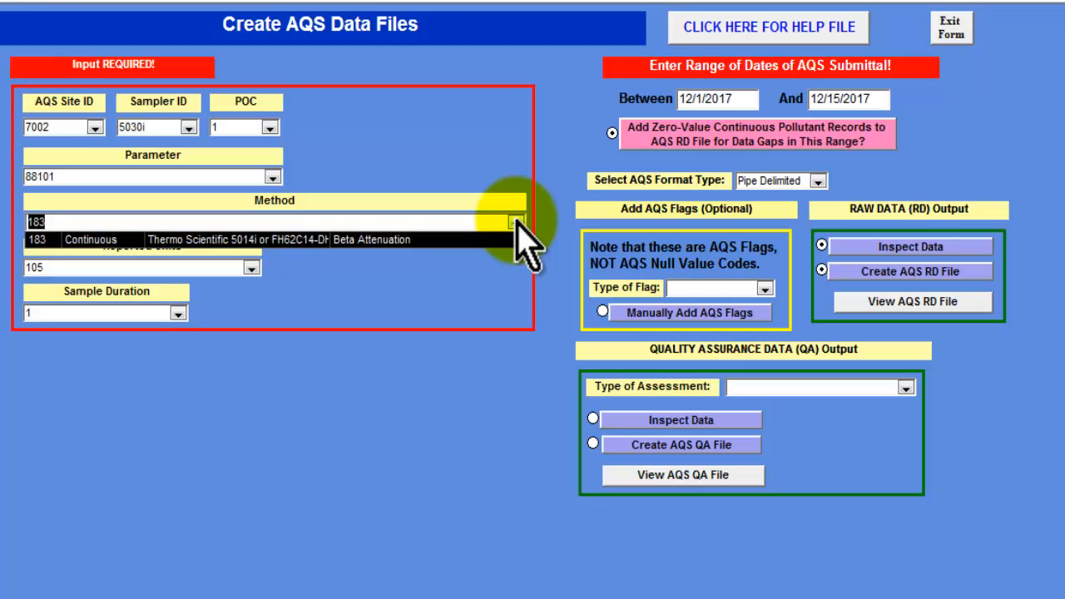
left_click(953, 33)
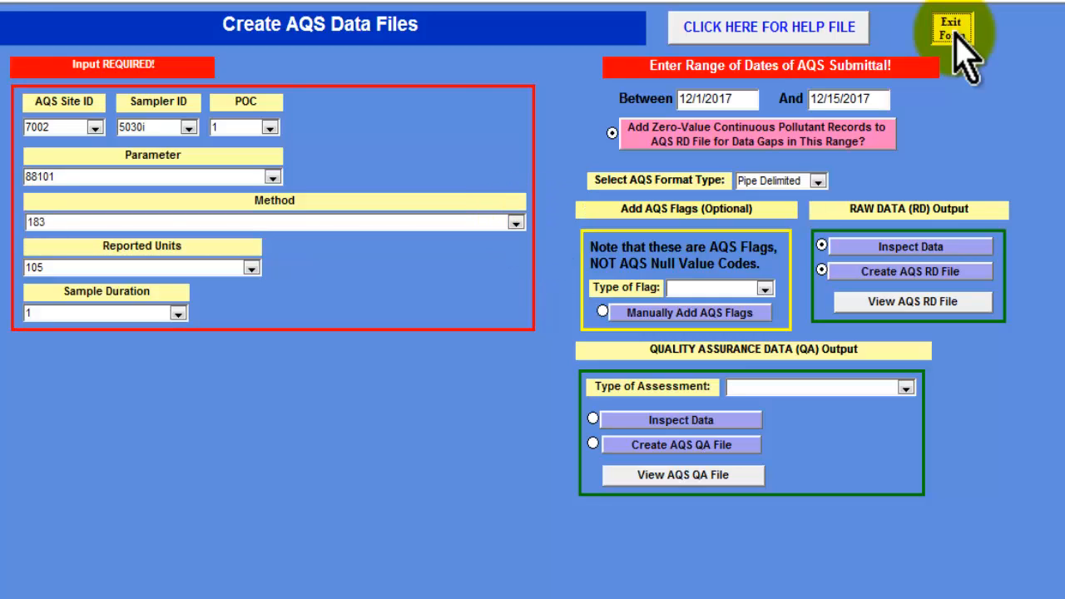
left_click(611, 33)
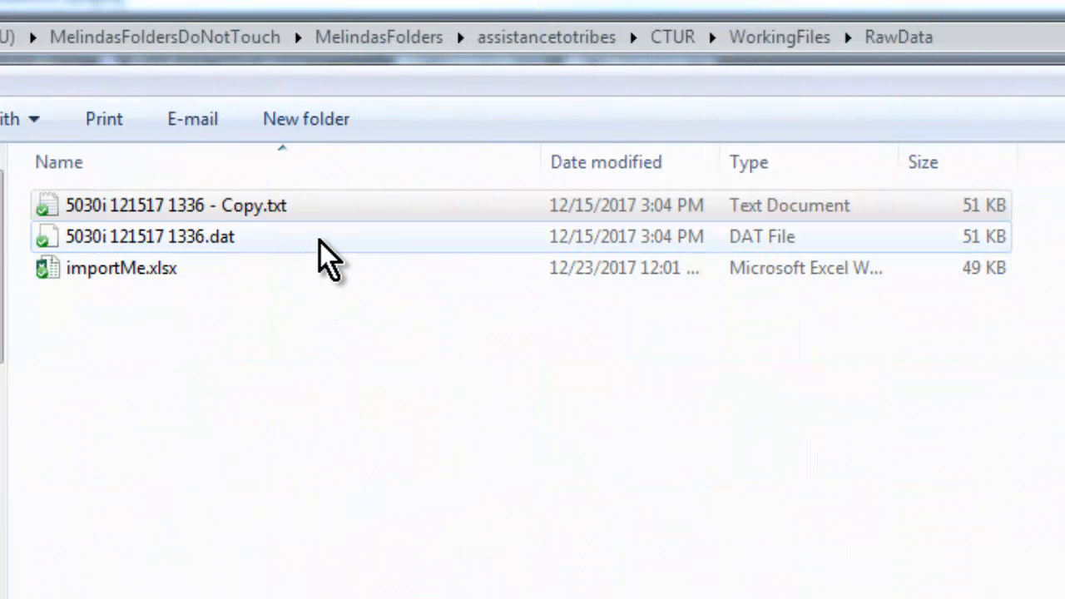
left_click(320, 241)
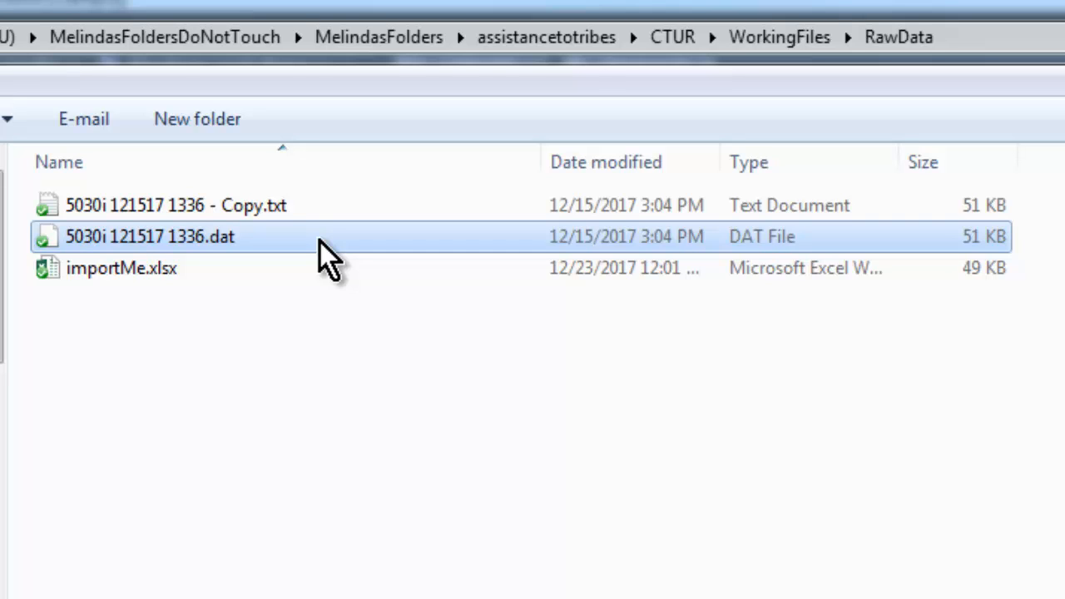
left_click(329, 201)
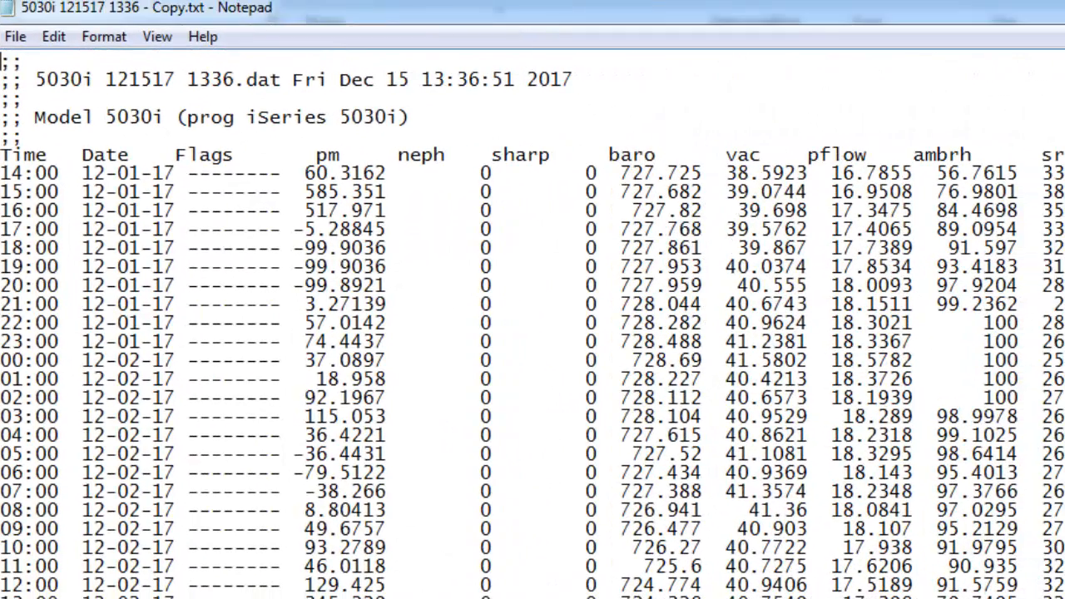
scroll(533, 333, "down", 17)
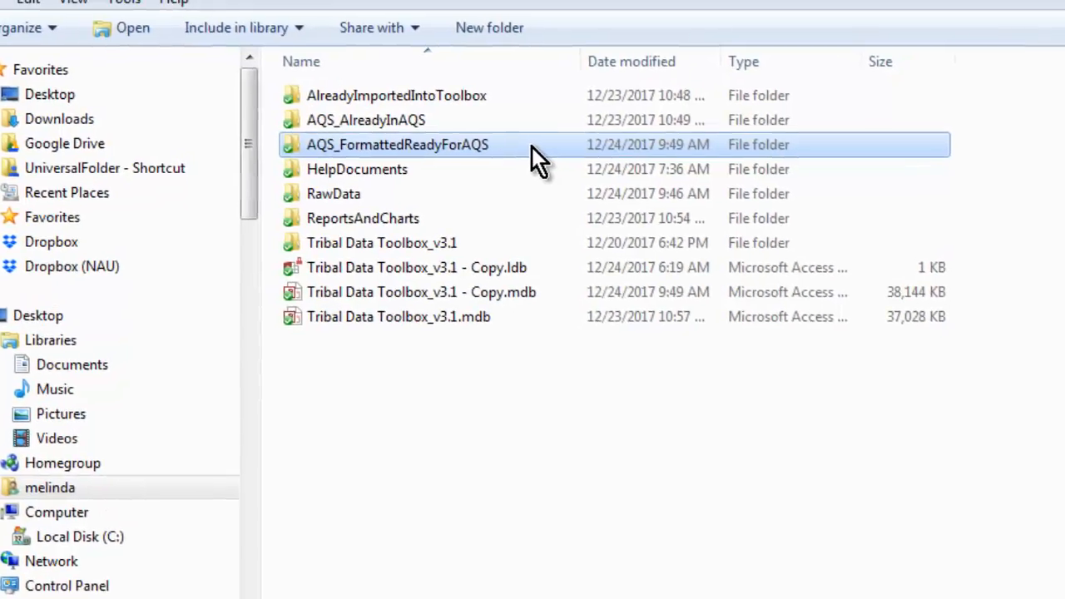
Open AQSRD_Site7002_88101_120117_121517.TXT from the AQS_FormattedReadyForAQS folder and look through its hourly records
double_click(525, 159)
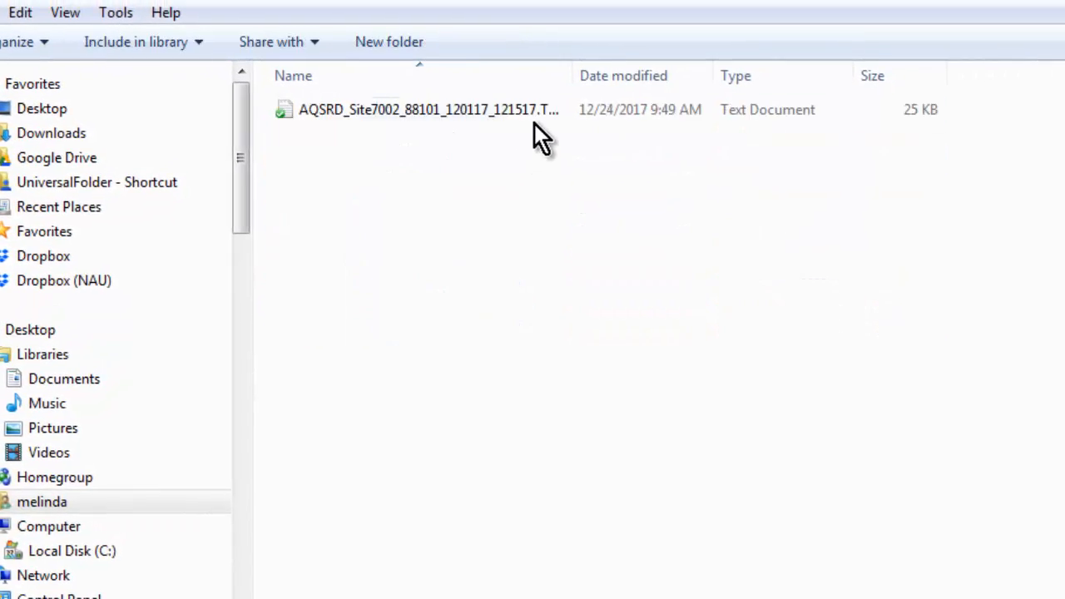
double_click(533, 115)
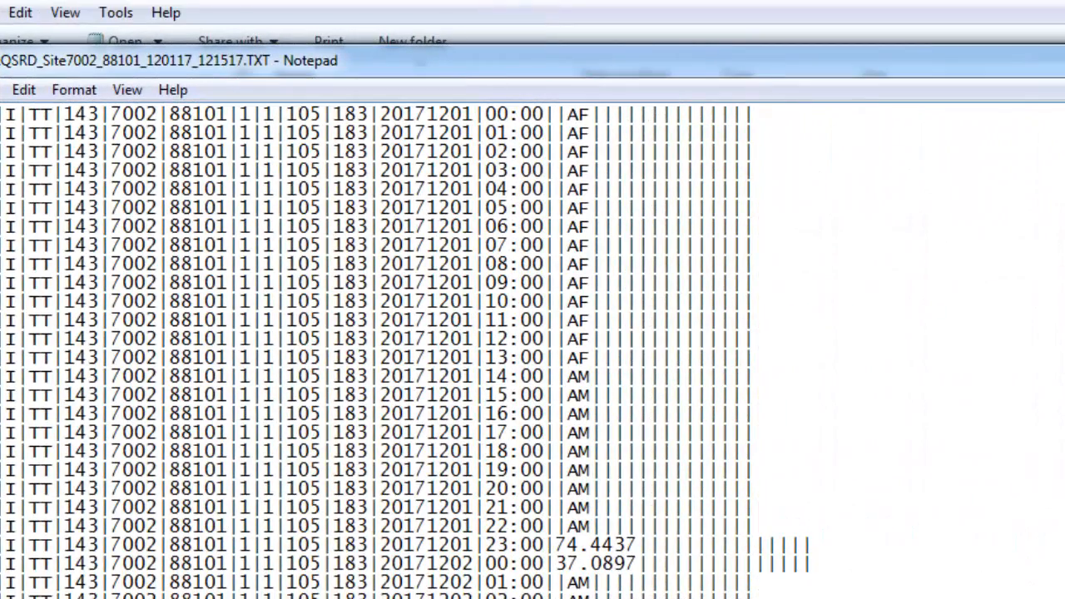
scroll(985, 544, "down", 15)
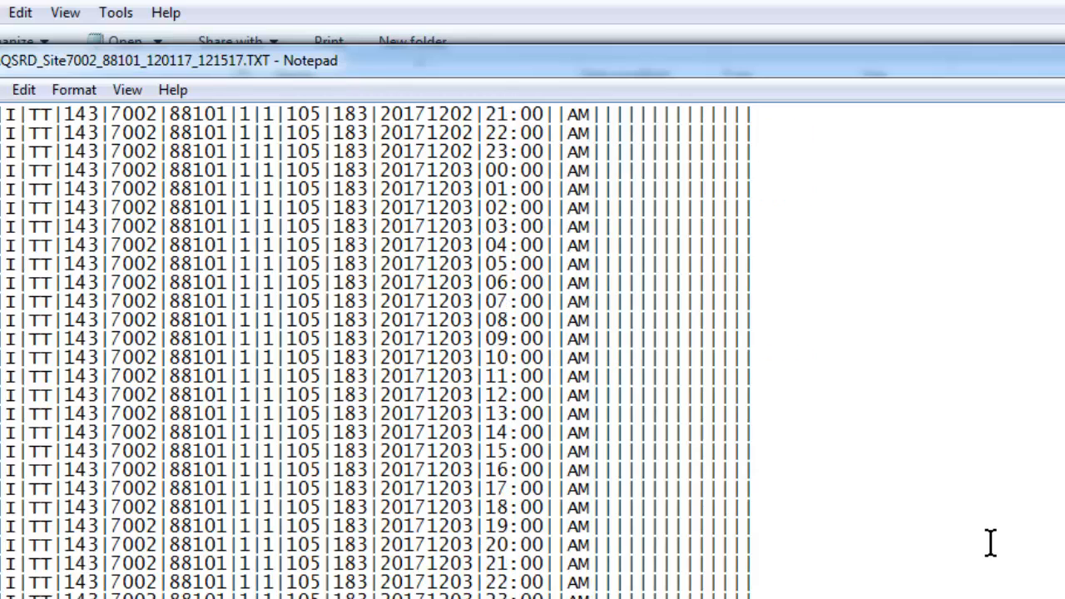
scroll(991, 543, "down", 20)
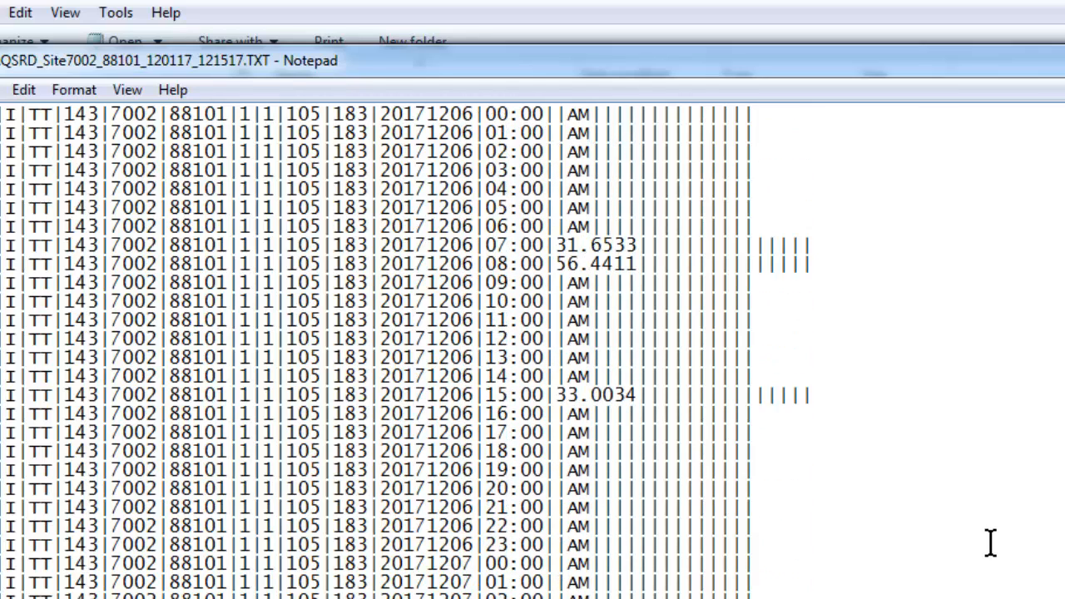
scroll(990, 543, "down", 19)
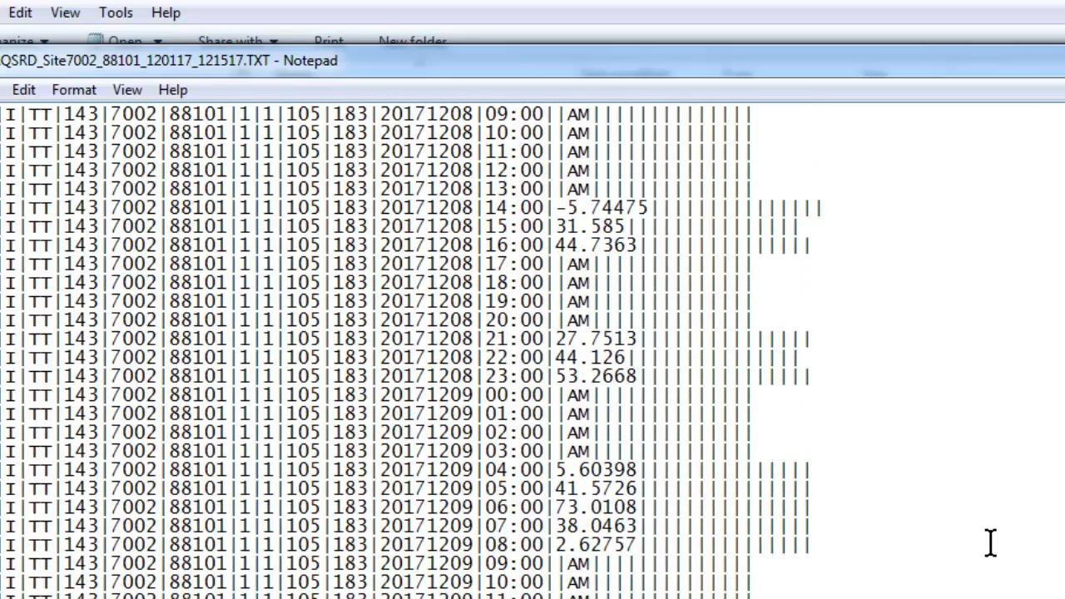
scroll(991, 543, "down", 14)
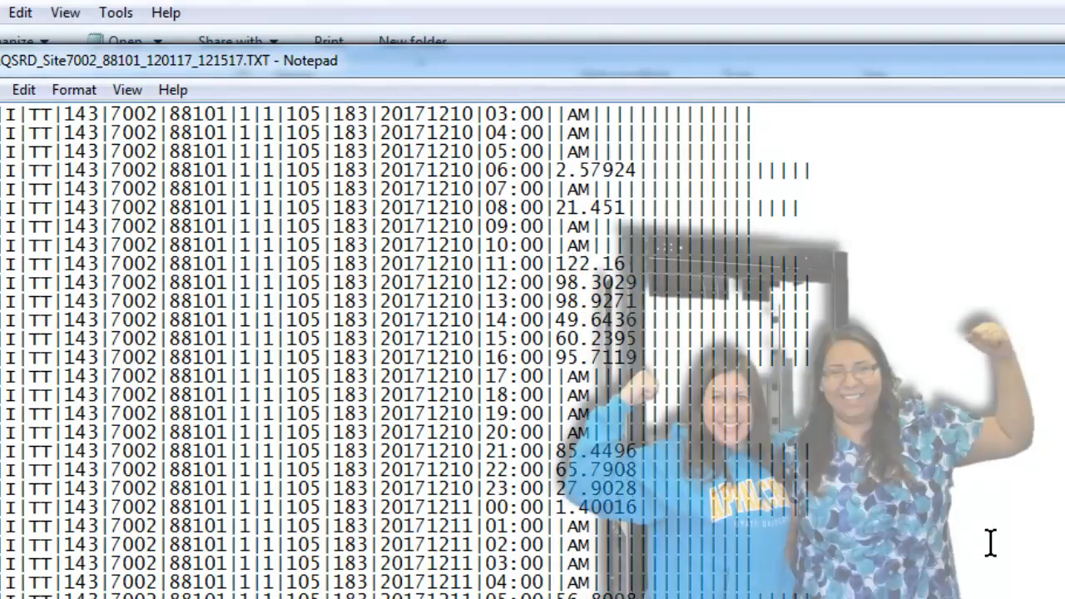